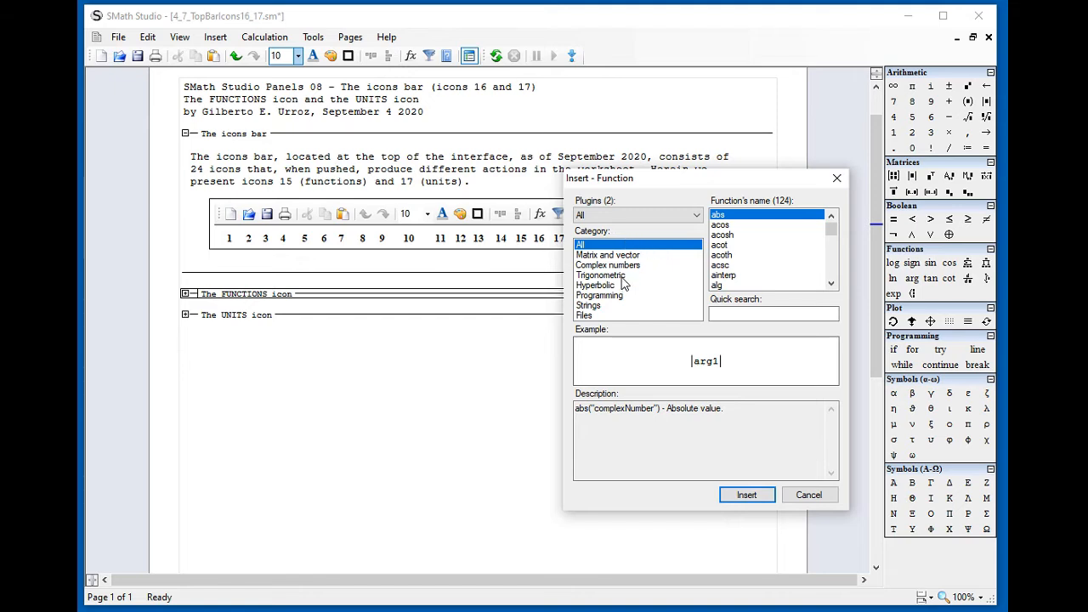
# Look through the function categories from Matrix and vector to Files to see the functions each one offers
pyautogui.click(605, 257)
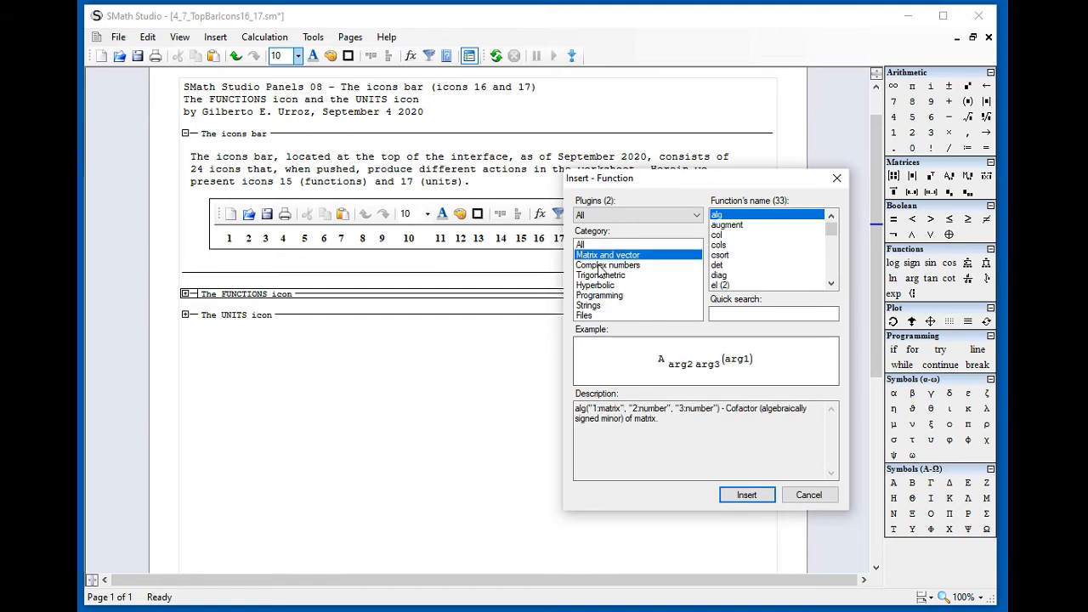
pyautogui.click(601, 266)
pyautogui.click(599, 277)
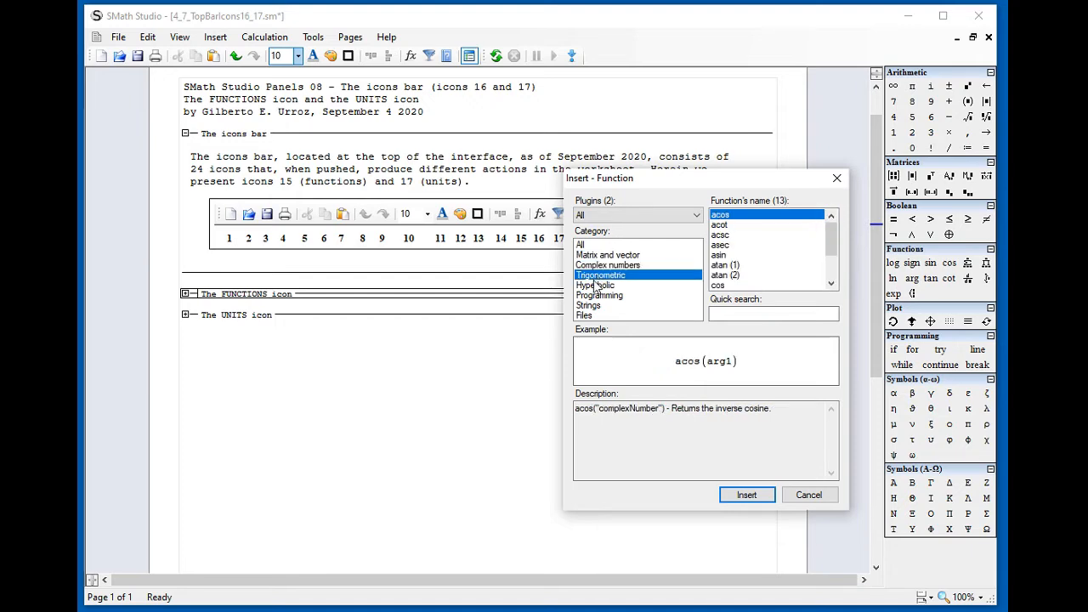
pyautogui.click(594, 285)
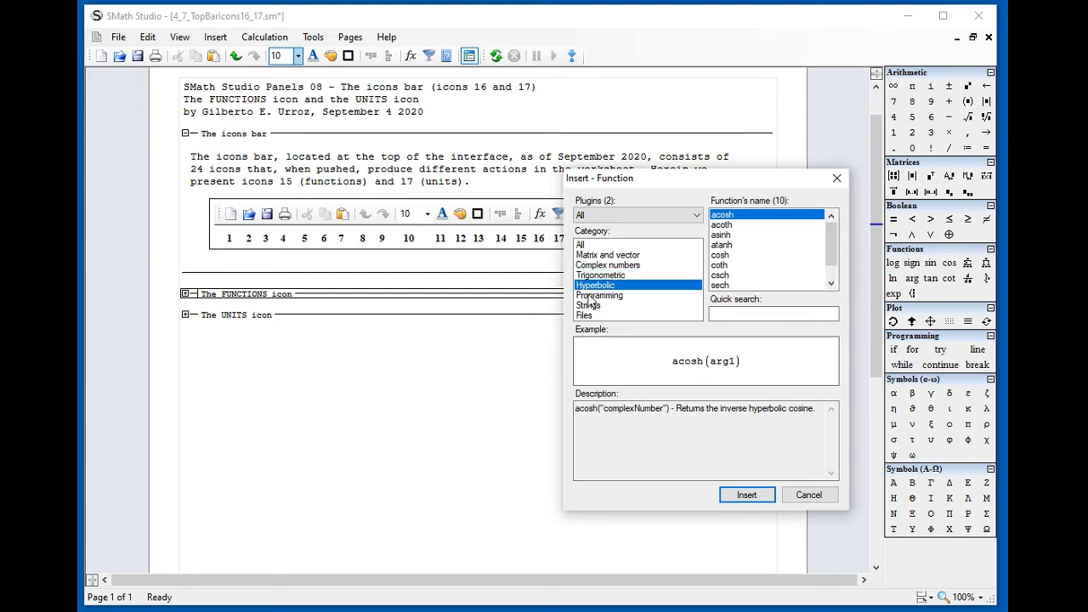
pyautogui.click(592, 295)
pyautogui.click(588, 306)
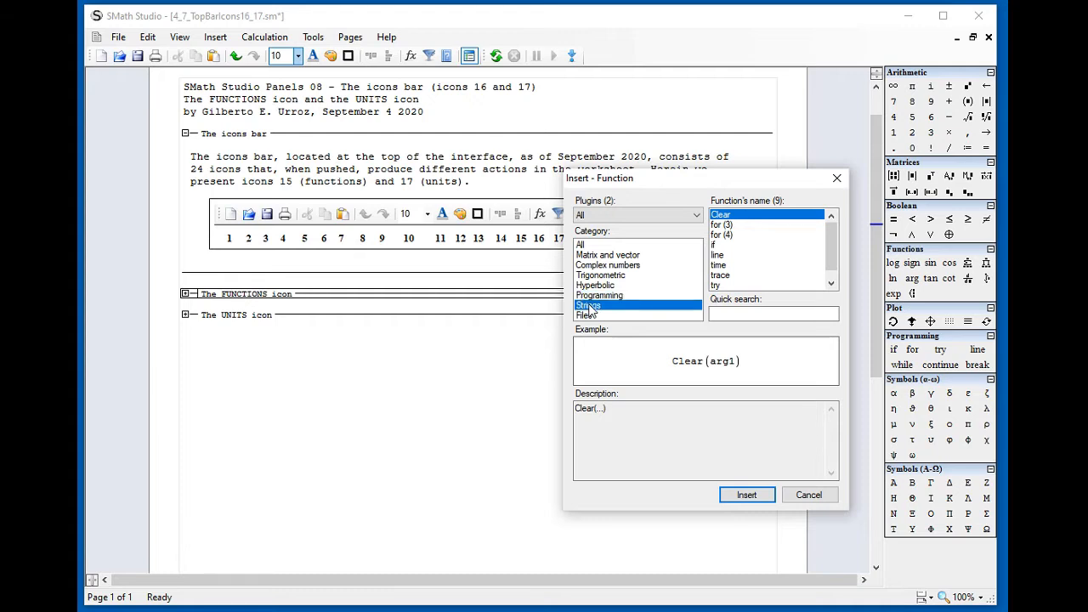
pyautogui.click(585, 316)
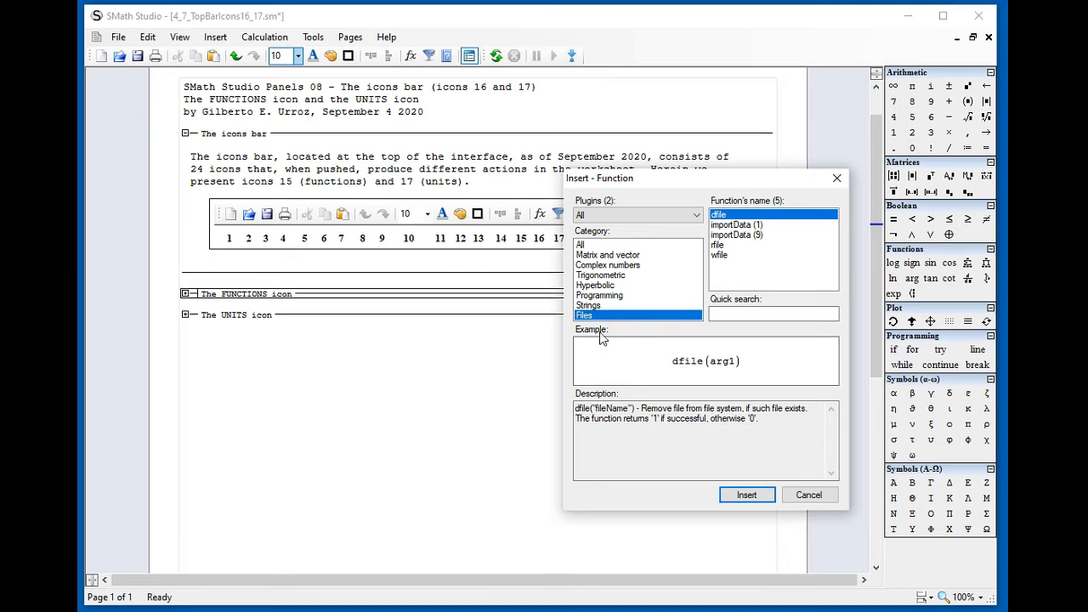
# Examine the description of the hyperbolic function cosh, and close the function dialog without inserting anything
pyautogui.click(599, 287)
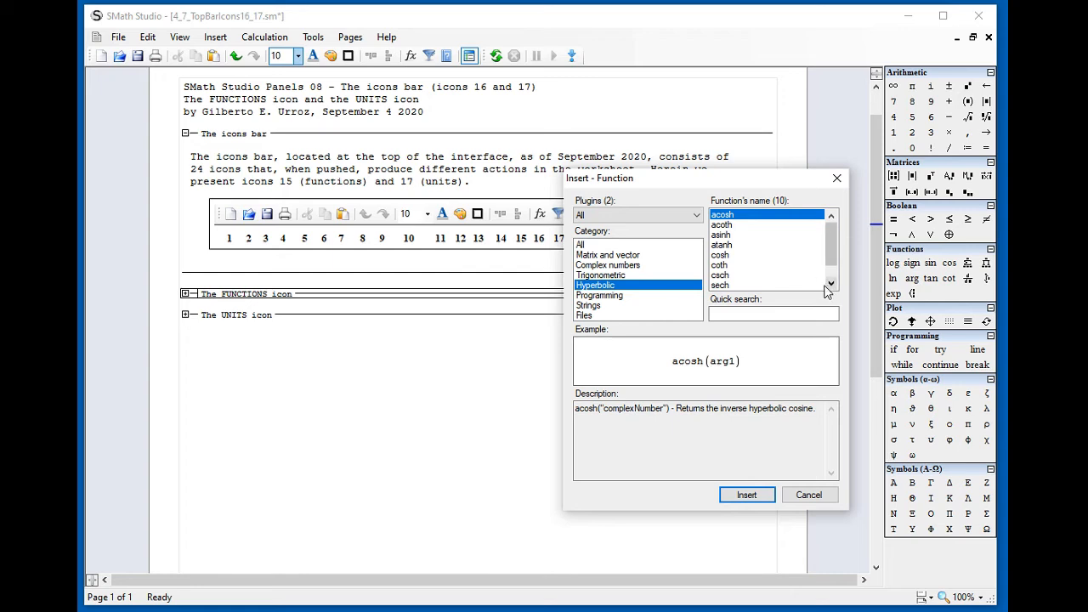
pyautogui.click(721, 255)
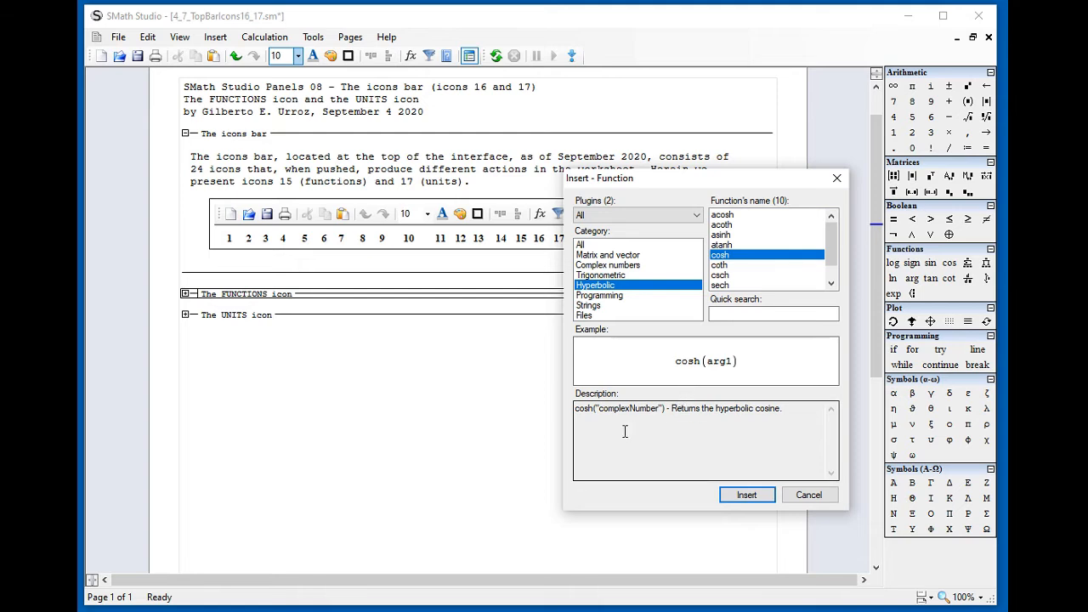
pyautogui.moveTo(584, 417); pyautogui.dragTo(813, 409)
pyautogui.click(803, 438)
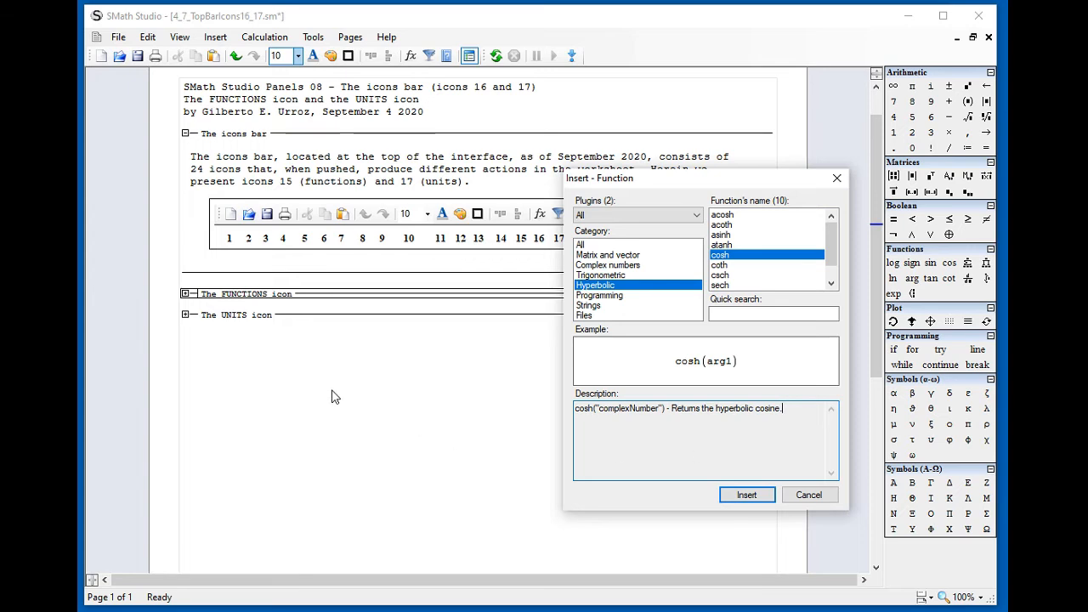
pyautogui.click(809, 496)
# Insert the hyperbolic function cosh into the worksheet below the UNITS icon section
pyautogui.click(189, 353)
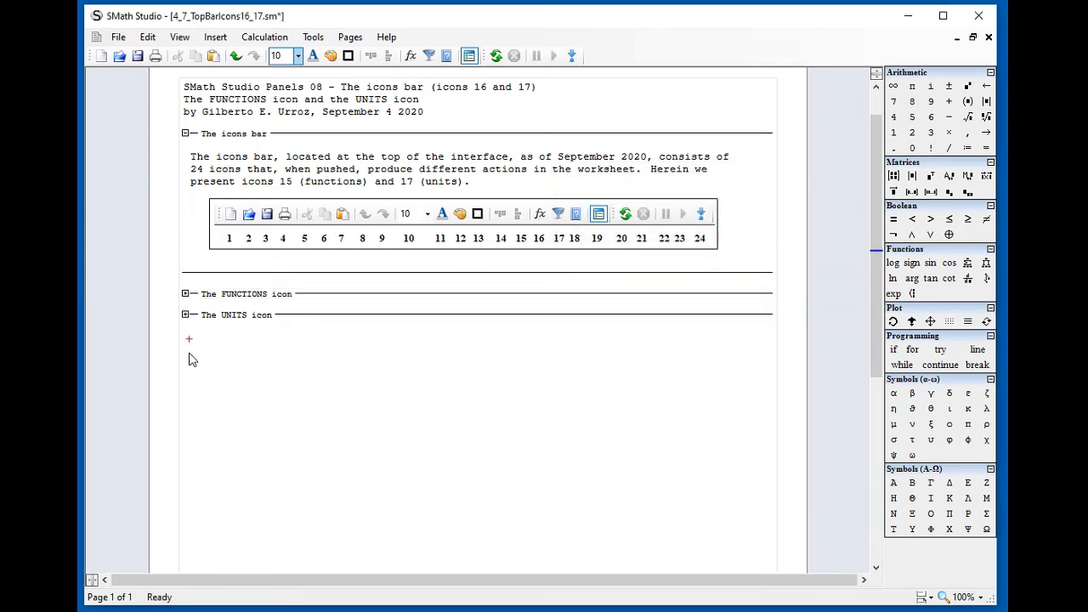
pyautogui.click(410, 55)
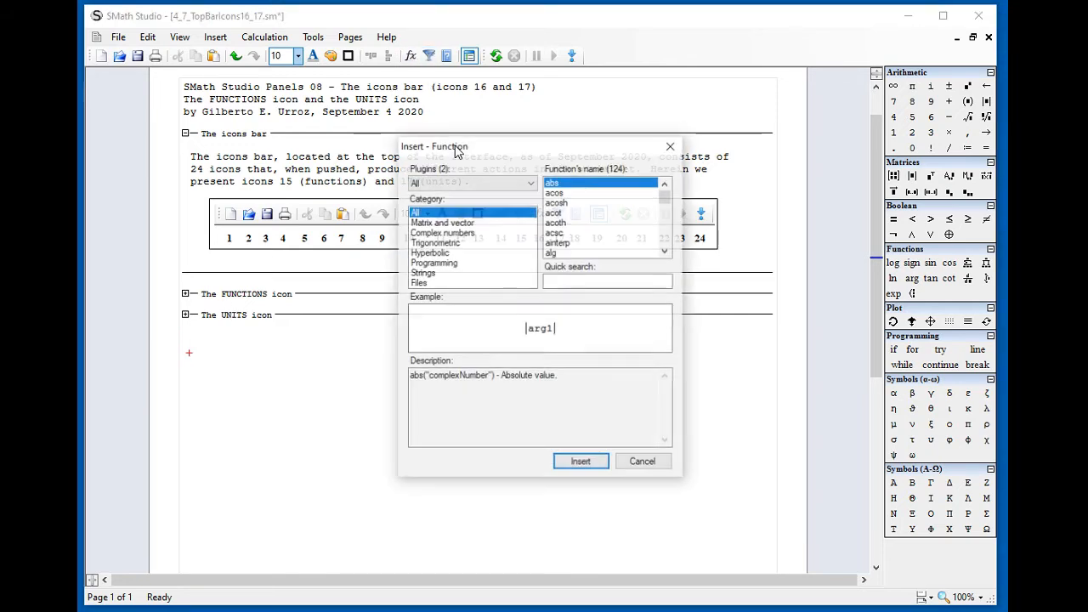
pyautogui.click(459, 253)
pyautogui.click(554, 223)
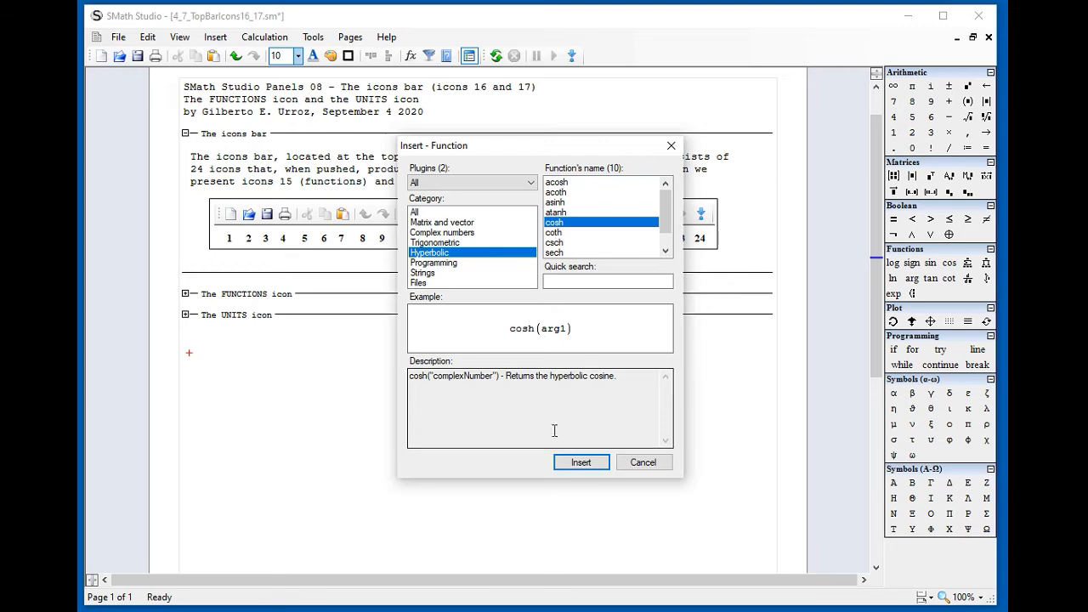
pyautogui.click(573, 466)
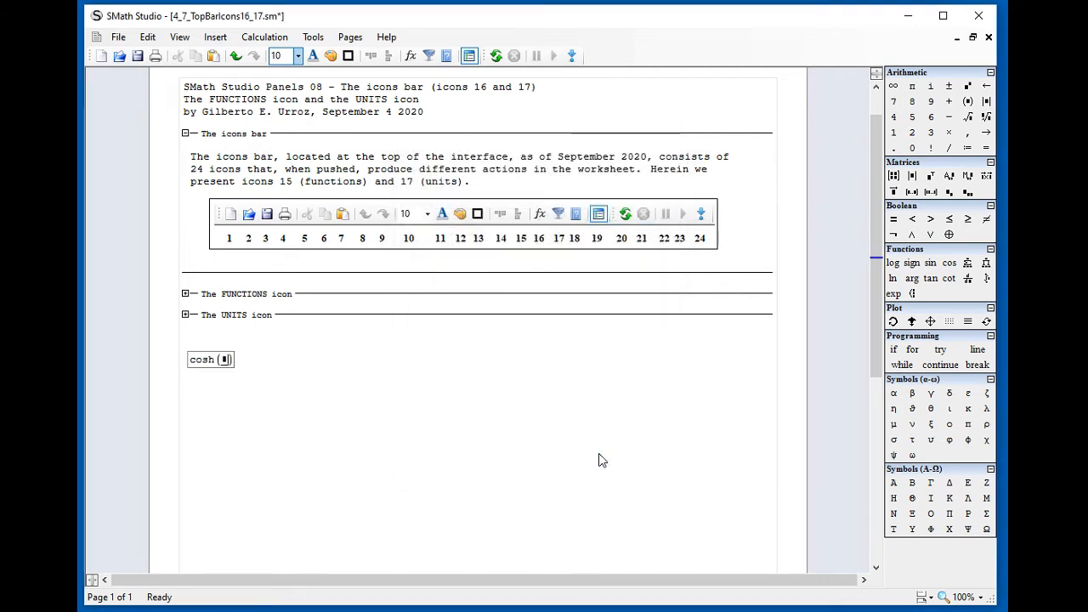
# Give cosh the argument 3.5 and evaluate it numerically
pyautogui.press('pagedown')
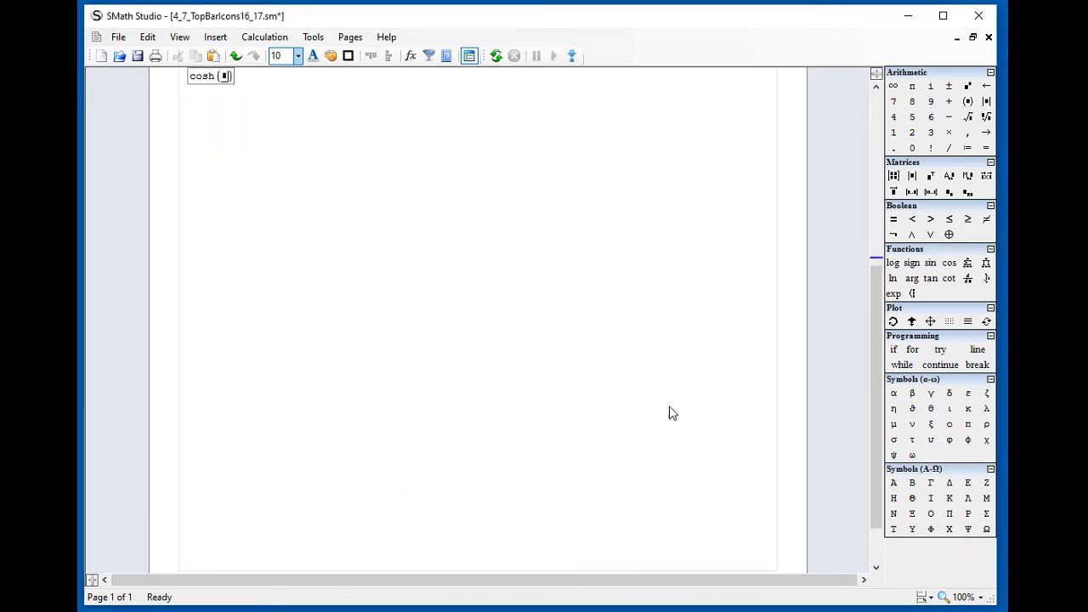
pyautogui.click(875, 88)
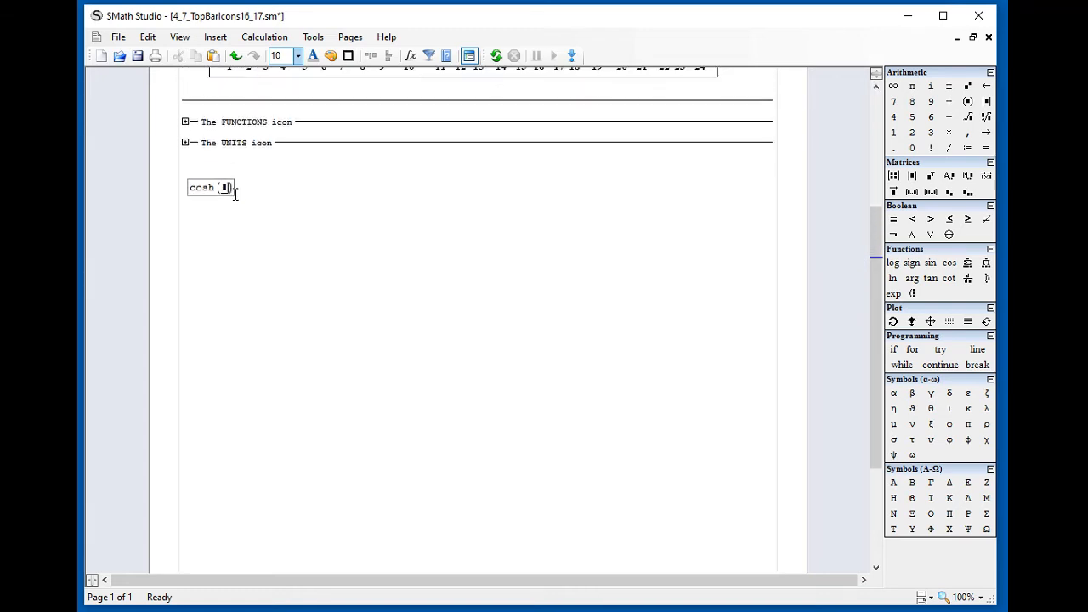
pyautogui.write('.5)=16.5728')
pyautogui.click(309, 196)
# Insert the complex-number function xy2pol below the cosh expression, reading its description first
pyautogui.click(189, 224)
pyautogui.click(410, 56)
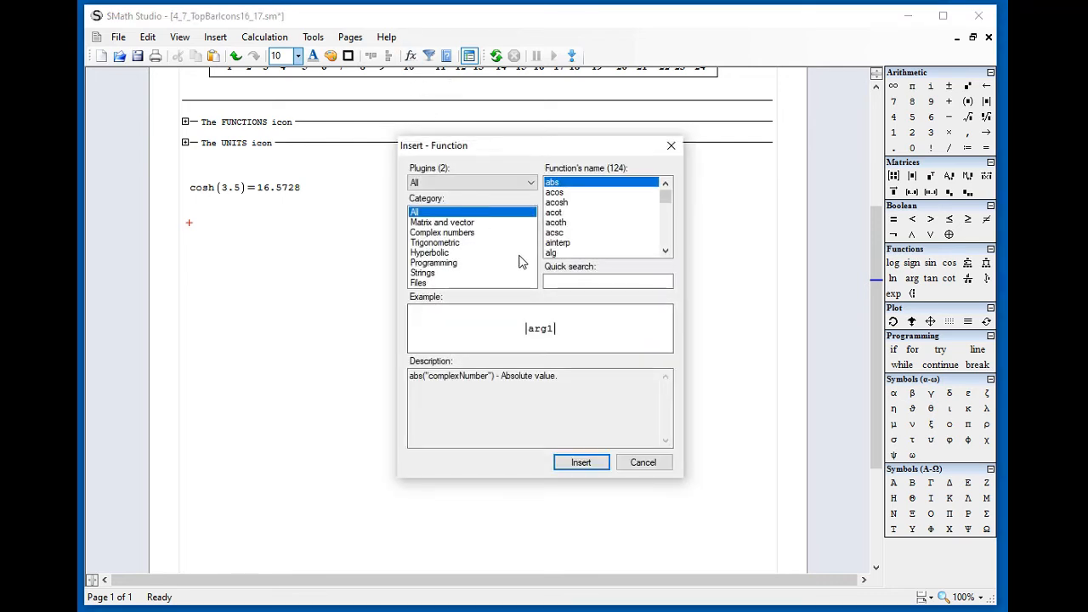
pyautogui.click(446, 233)
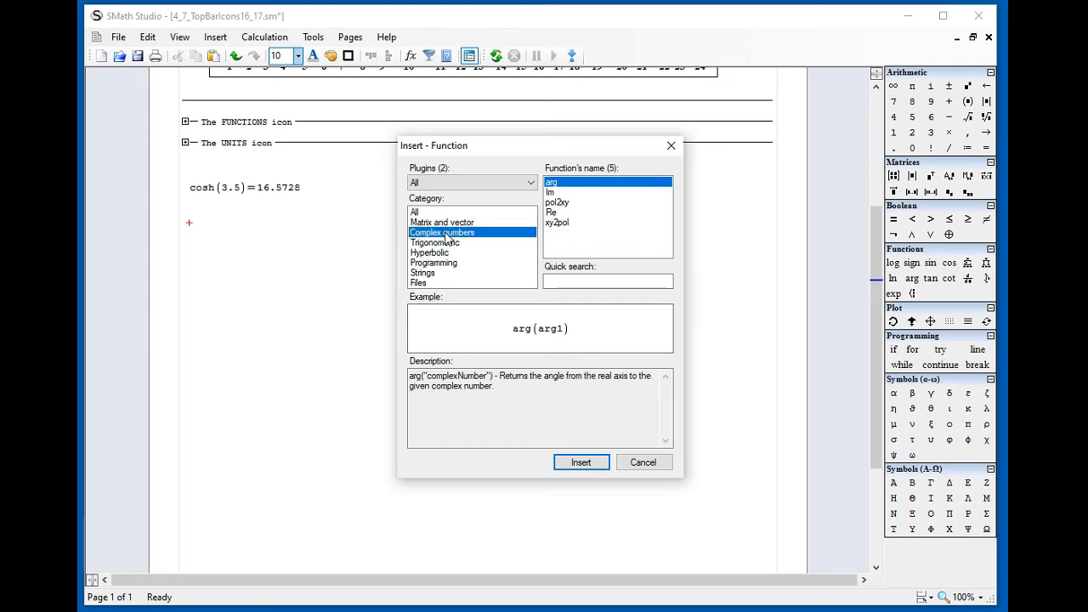
pyautogui.click(560, 223)
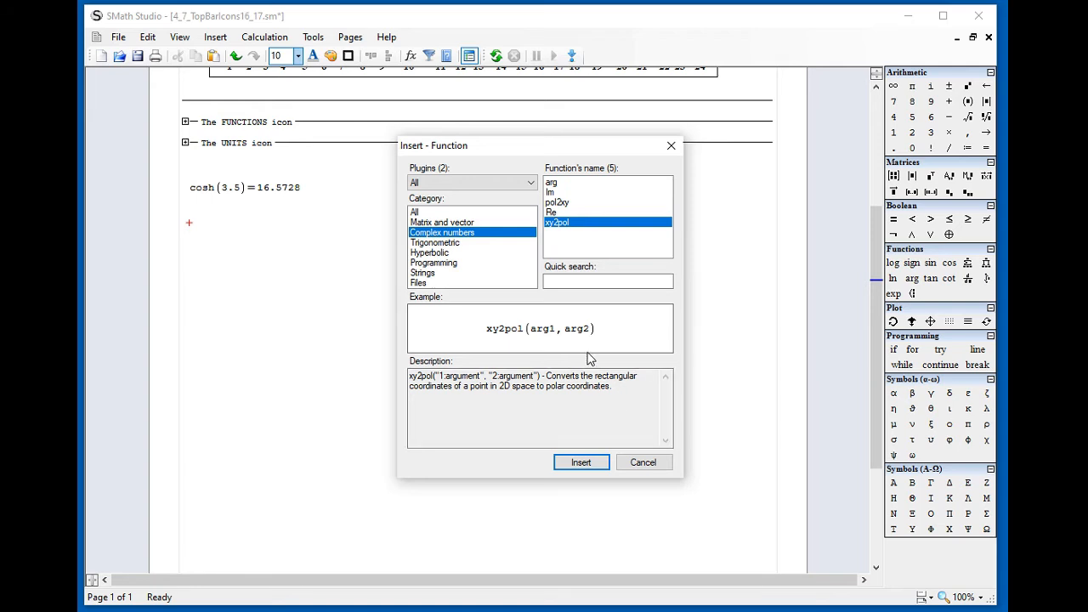
pyautogui.moveTo(613, 387); pyautogui.dragTo(409, 379)
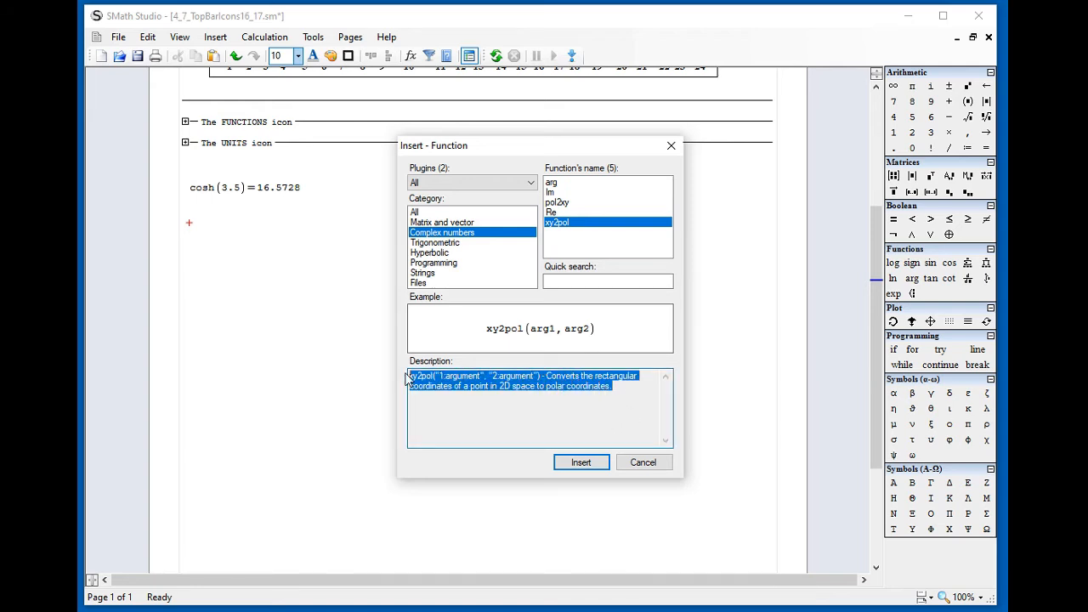
pyautogui.click(464, 440)
pyautogui.click(472, 445)
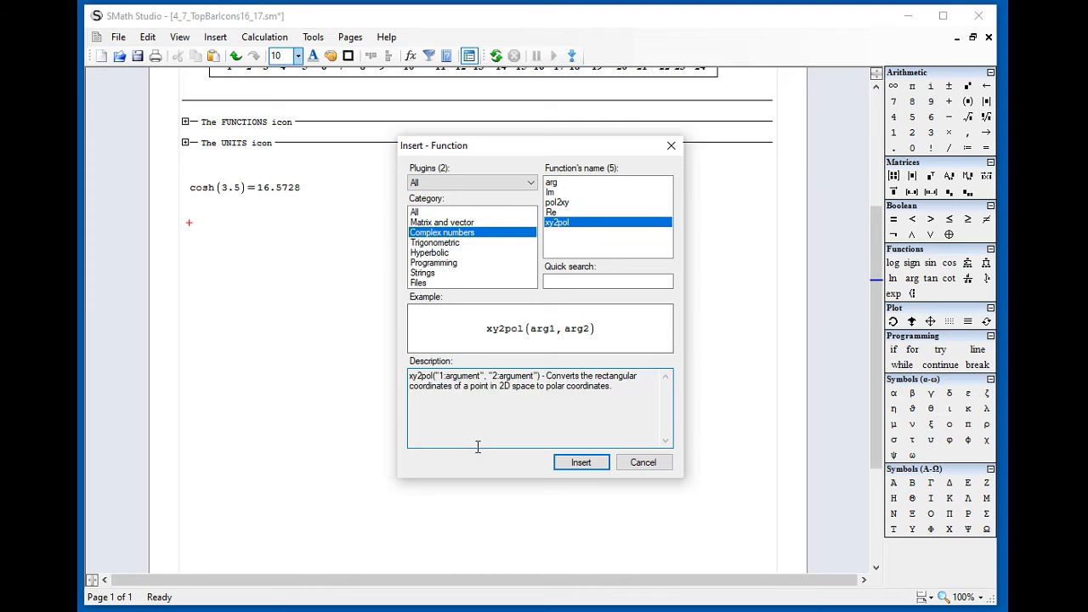
pyautogui.click(581, 464)
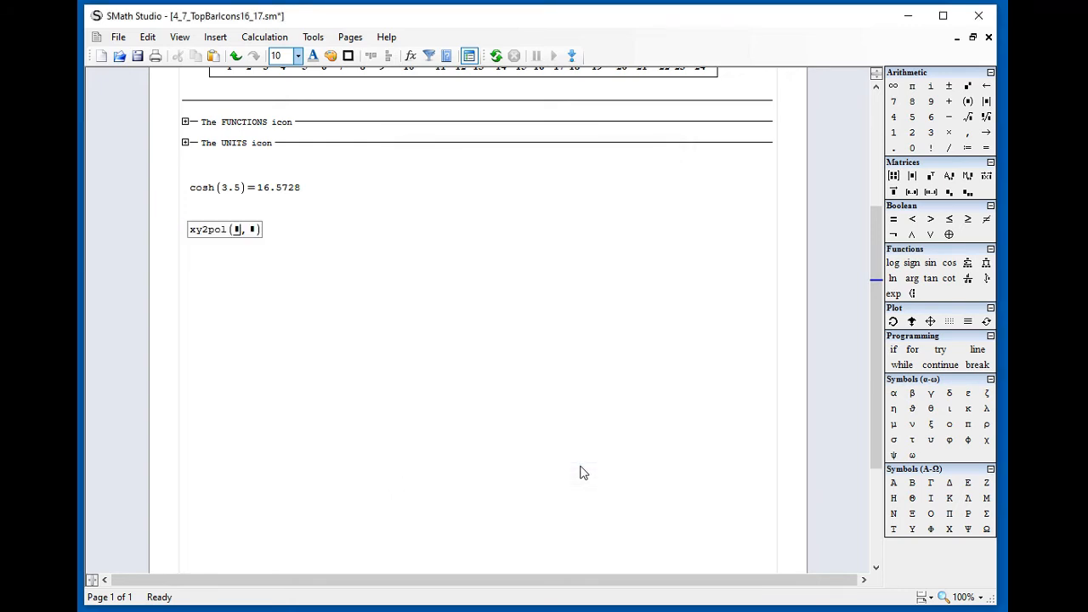
# Fill in the xy2pol arguments as 3 and 4 and evaluate the expression
pyautogui.click(252, 229)
pyautogui.write('4)=')
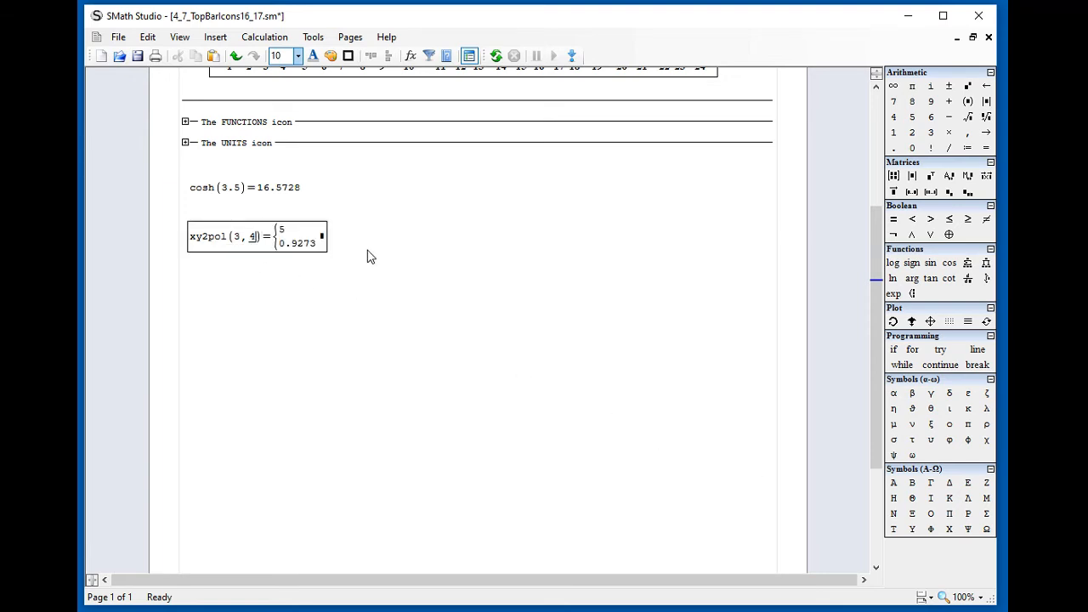
pyautogui.click(370, 258)
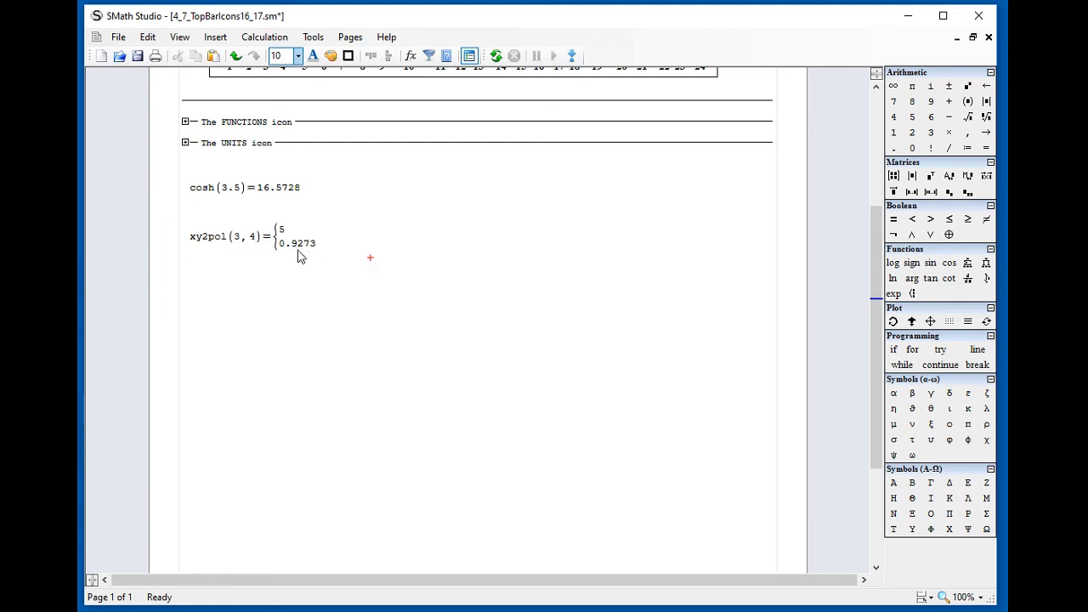
# Examine the two polar components in the xy2pol(3, 4) result
pyautogui.moveTo(277, 242); pyautogui.dragTo(347, 260)
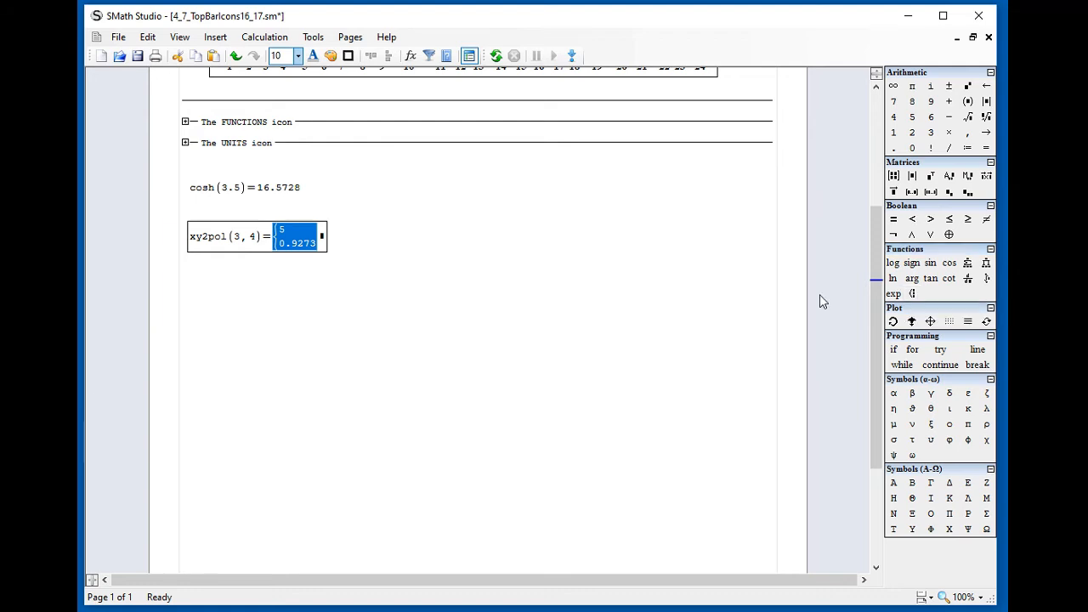
pyautogui.click(363, 250)
pyautogui.click(283, 233)
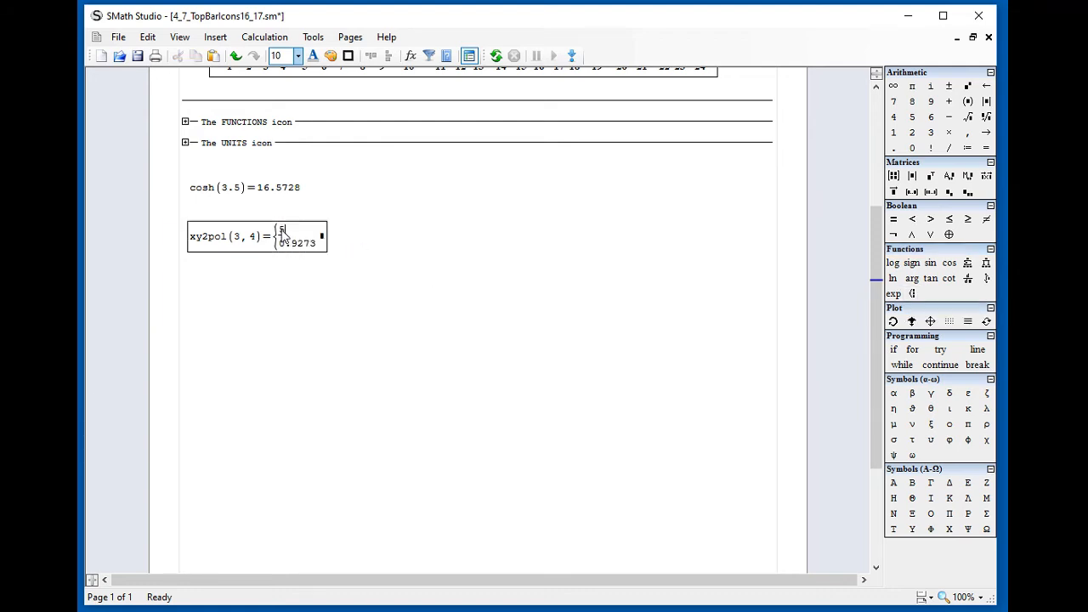
pyautogui.moveTo(283, 233); pyautogui.dragTo(223, 249)
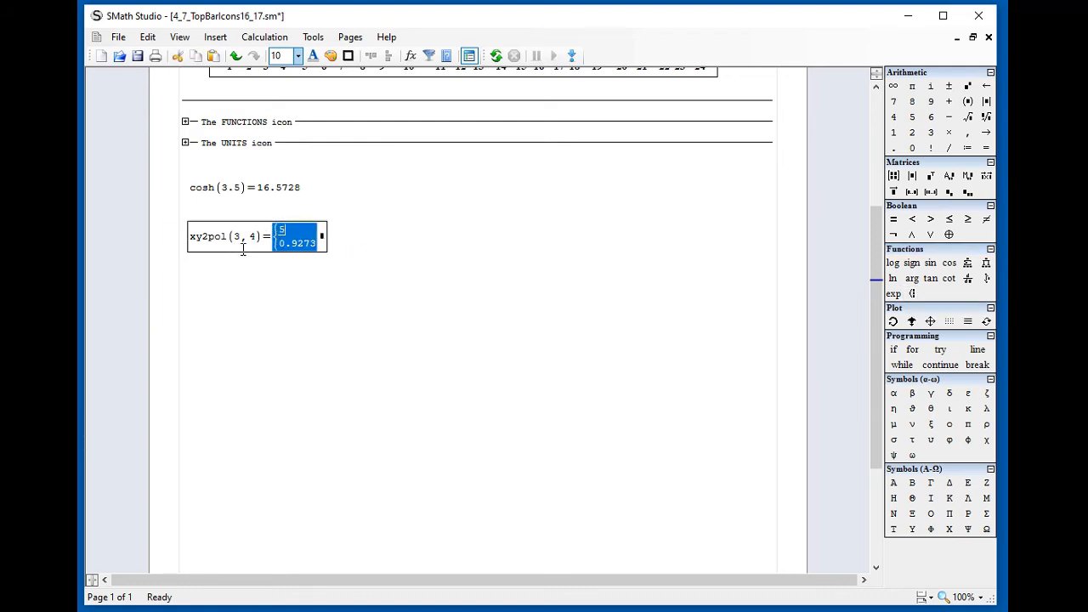
pyautogui.click(349, 282)
pyautogui.click(282, 250)
pyautogui.moveTo(283, 252); pyautogui.dragTo(309, 247)
pyautogui.click(428, 289)
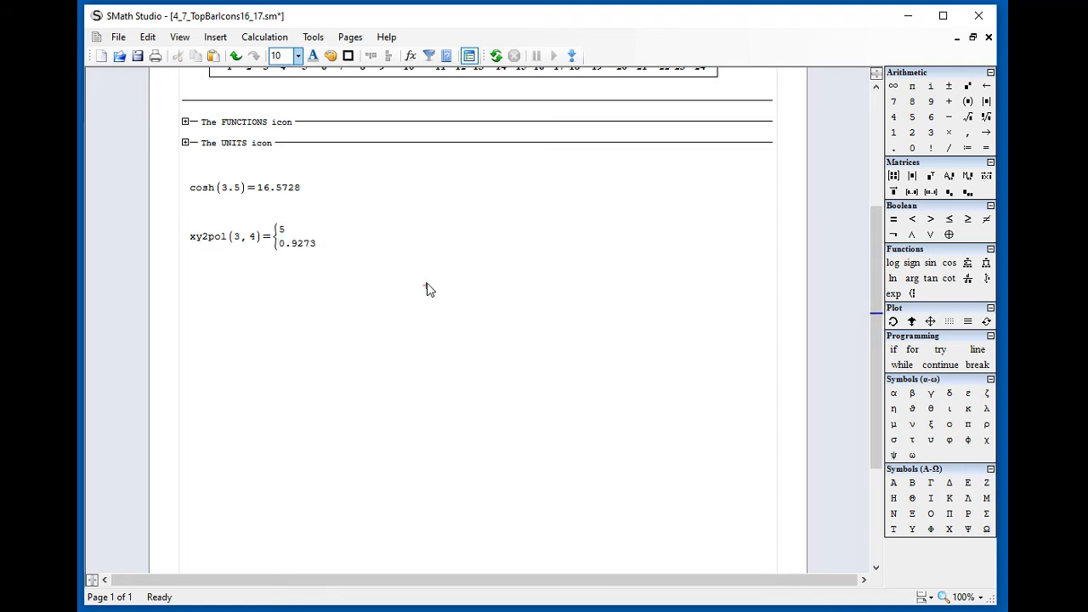
# Insert the two-argument inverse tangent, atan (2), from the trigonometric functions beside the xy2pol expression
pyautogui.click(383, 223)
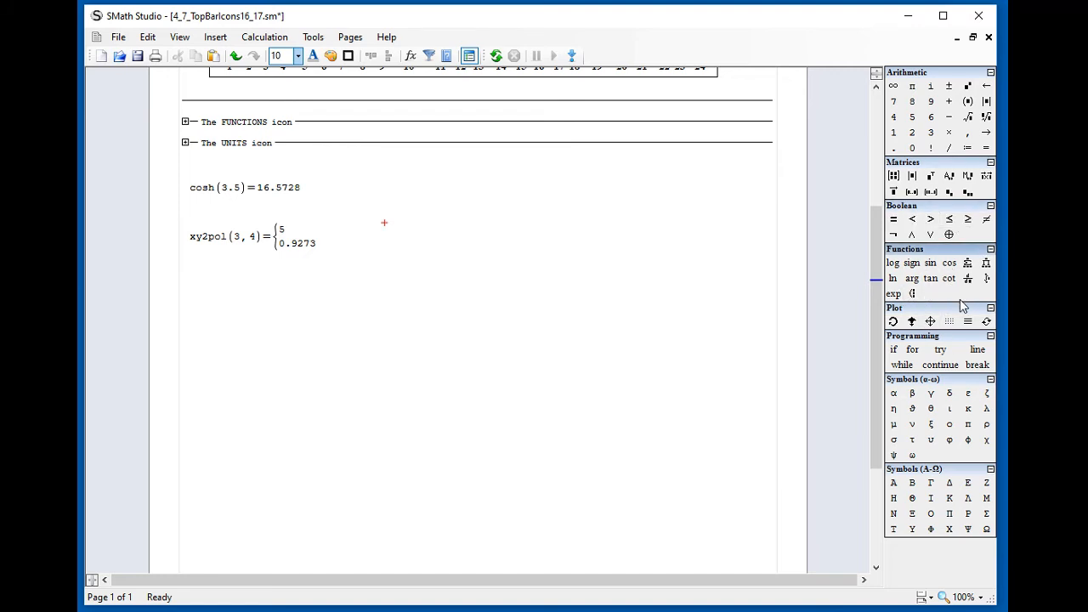
pyautogui.click(411, 55)
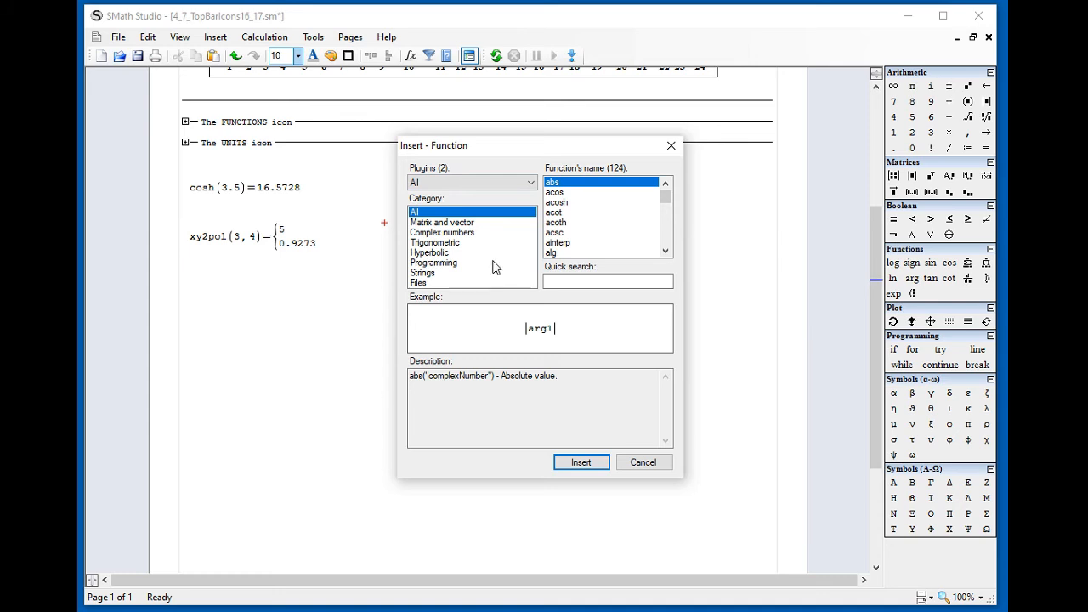
pyautogui.click(460, 234)
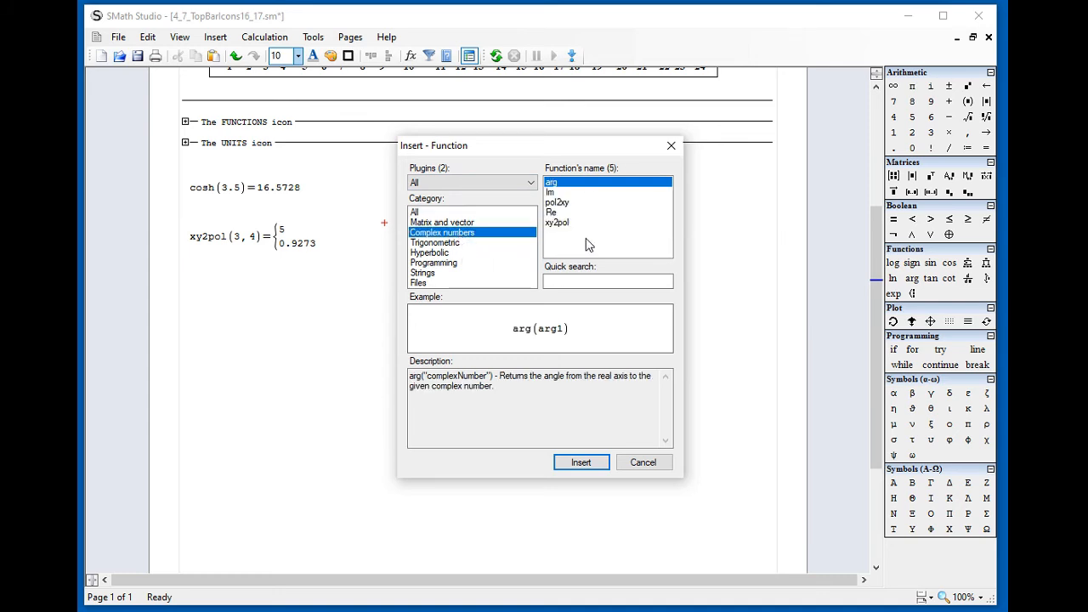
pyautogui.click(445, 243)
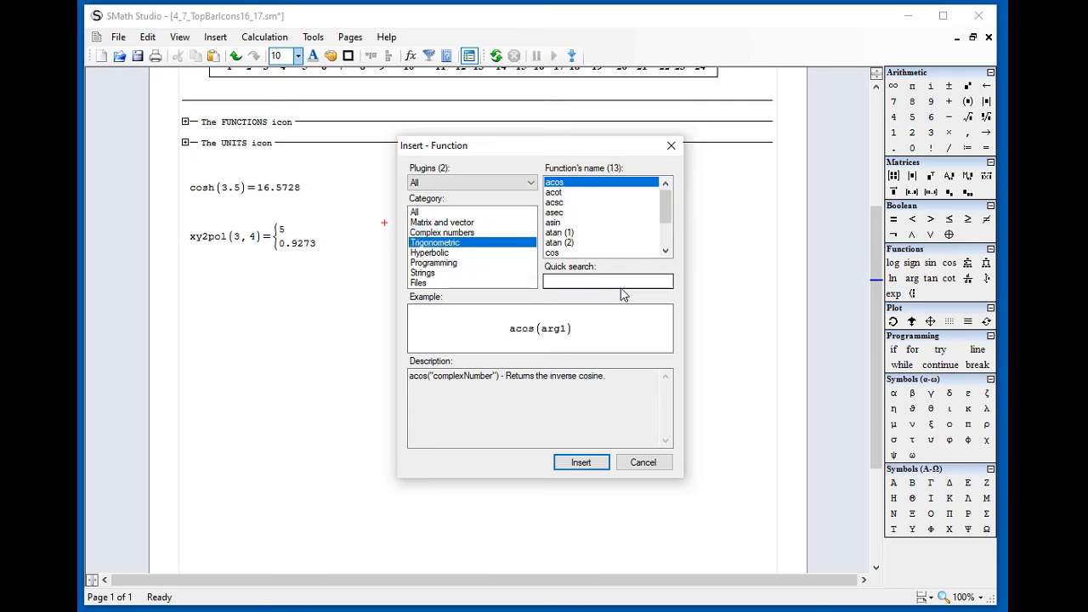
pyautogui.click(558, 243)
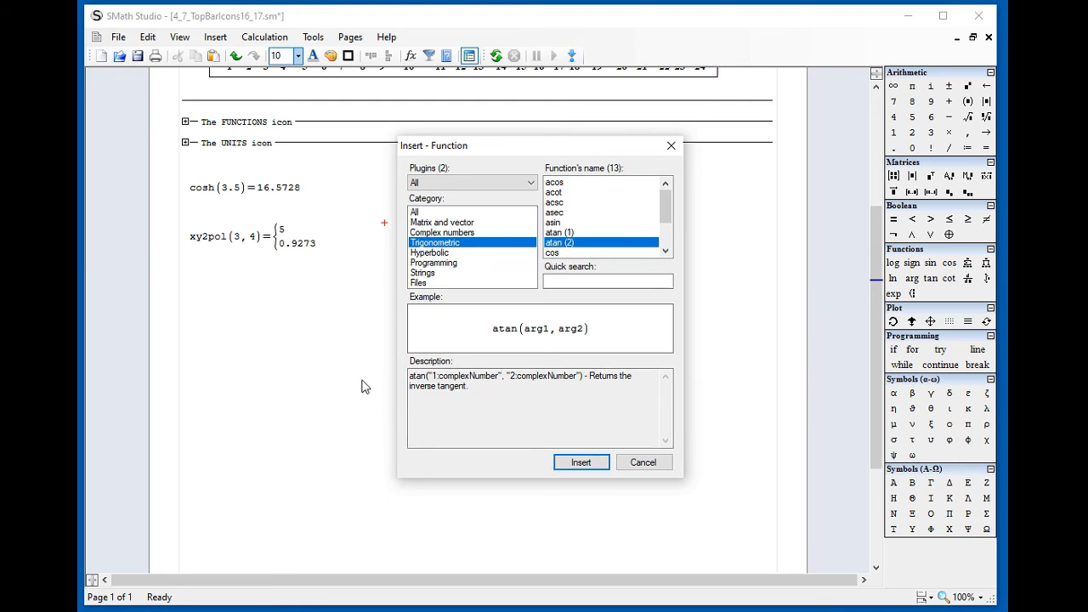
pyautogui.click(575, 462)
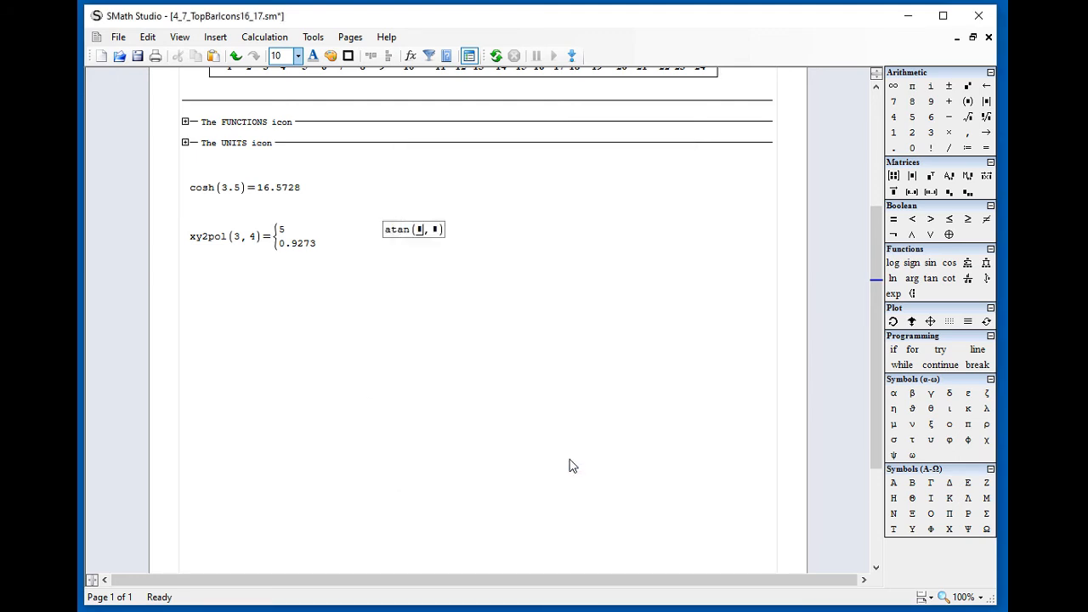
# Evaluate atan with arguments 3 and 4, and shift the expression level with the second xy2pol component
pyautogui.write('3')
pyautogui.click(441, 233)
pyautogui.write('4)=0.6435')
pyautogui.moveTo(462, 257)
pyautogui.mouseDown()
pyautogui.moveTo(469, 237)
pyautogui.moveTo(467, 260)
pyautogui.mouseUp()
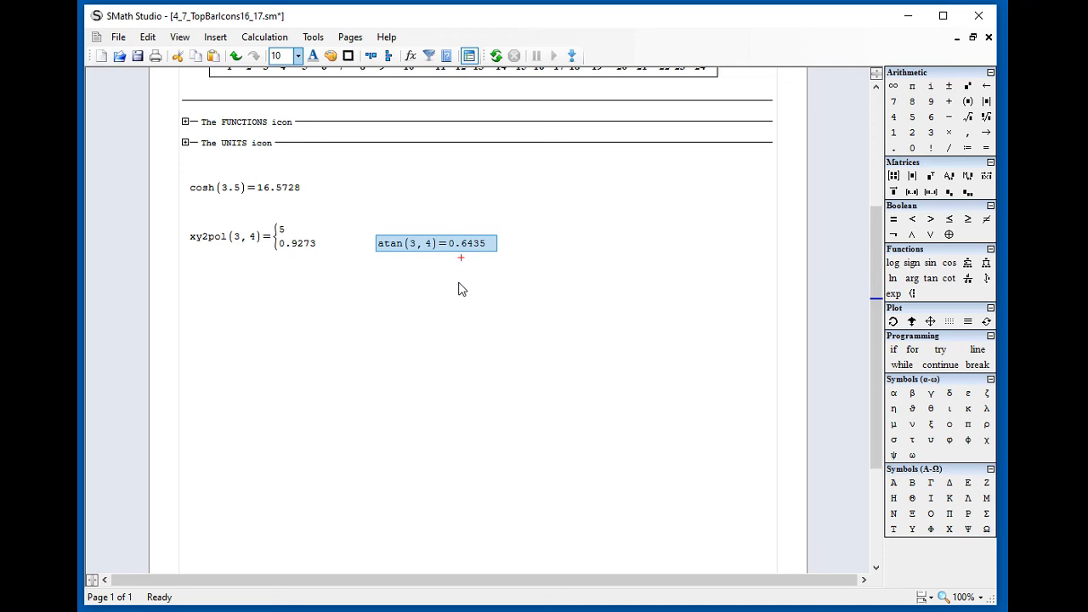
pyautogui.click(459, 289)
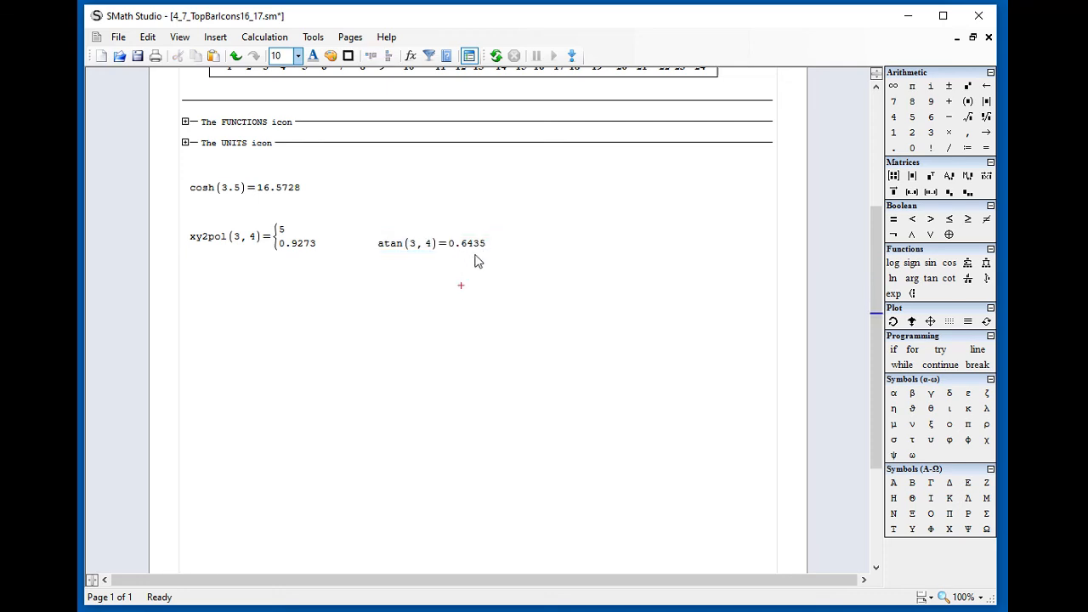
# Add a single-argument inverse tangent, atan(3/4), below the two-argument atan expression and evaluate it
pyautogui.click(377, 272)
pyautogui.write('atan(')
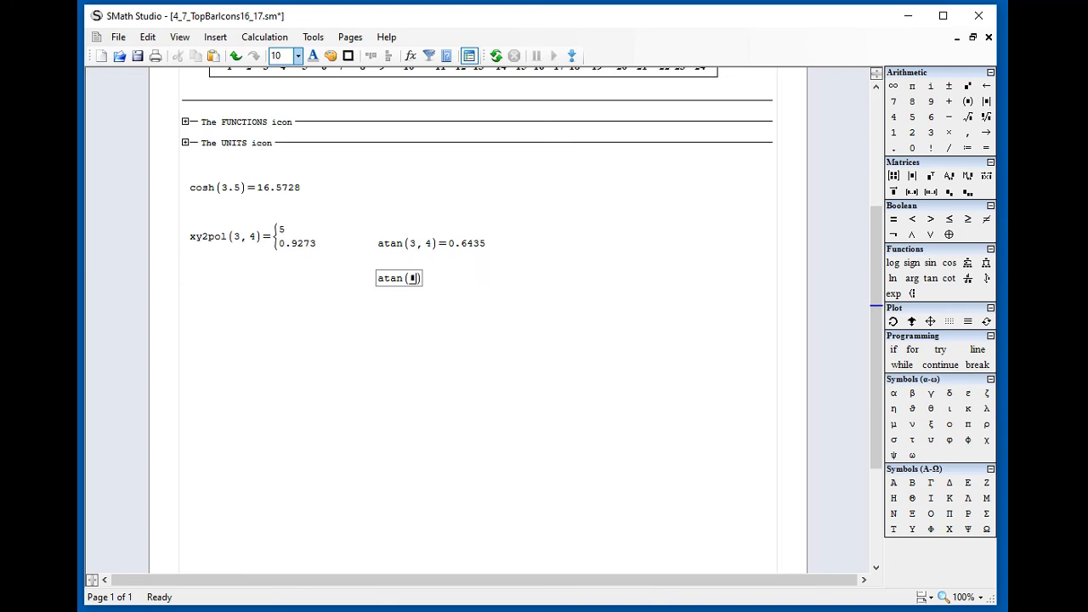
pyautogui.write('3/4)=0.6435')
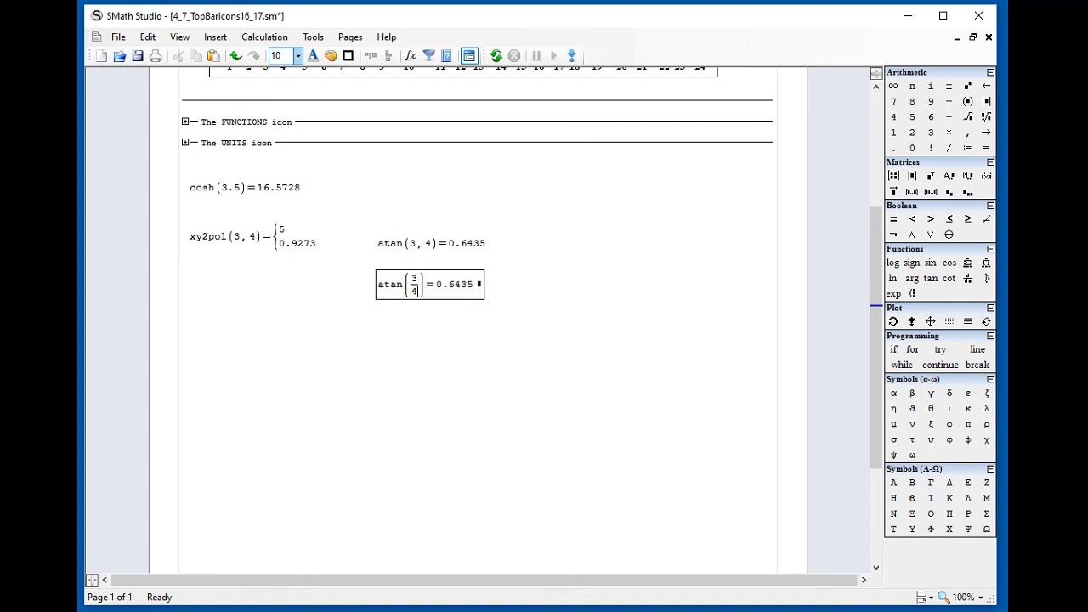
pyautogui.click(476, 318)
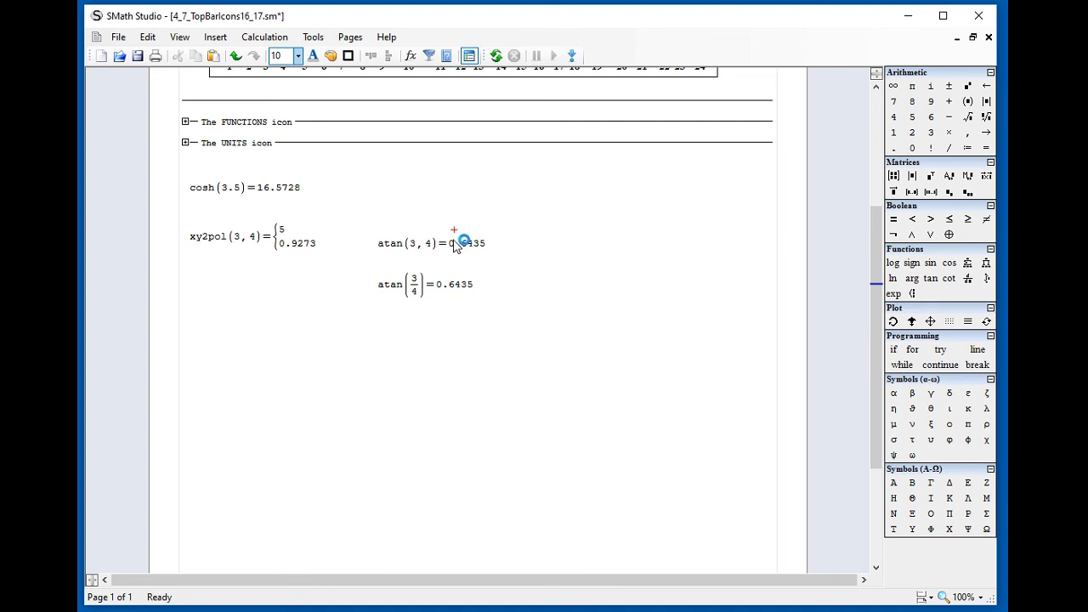
# Change the second argument of the two-argument atan expression to 0 and re-evaluate it
pyautogui.click(495, 257)
pyautogui.click(431, 246)
pyautogui.press('BackSpace')
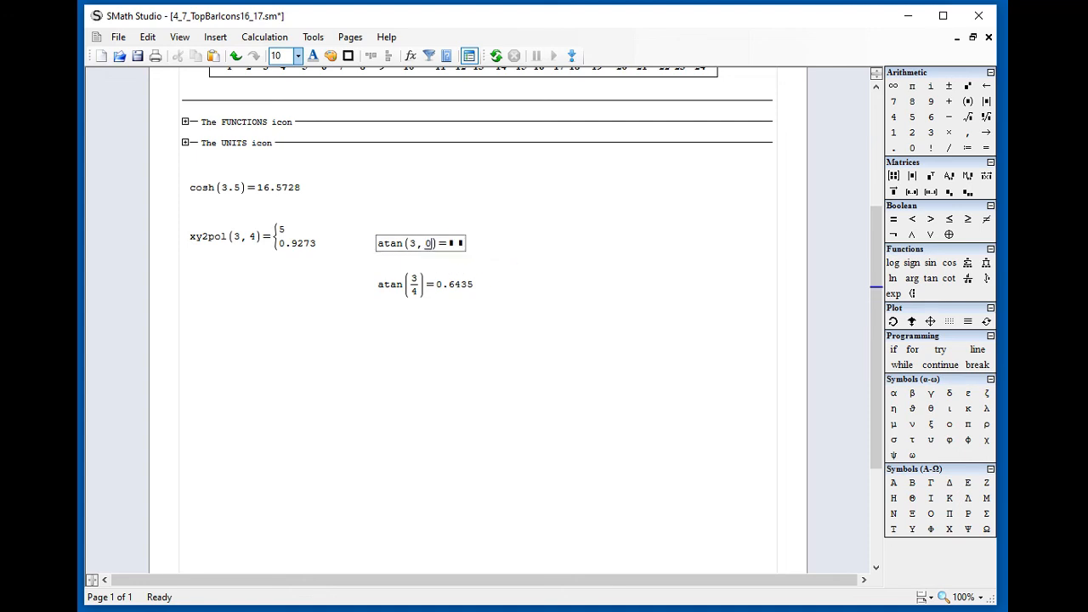
pyautogui.write('0')
pyautogui.click(551, 306)
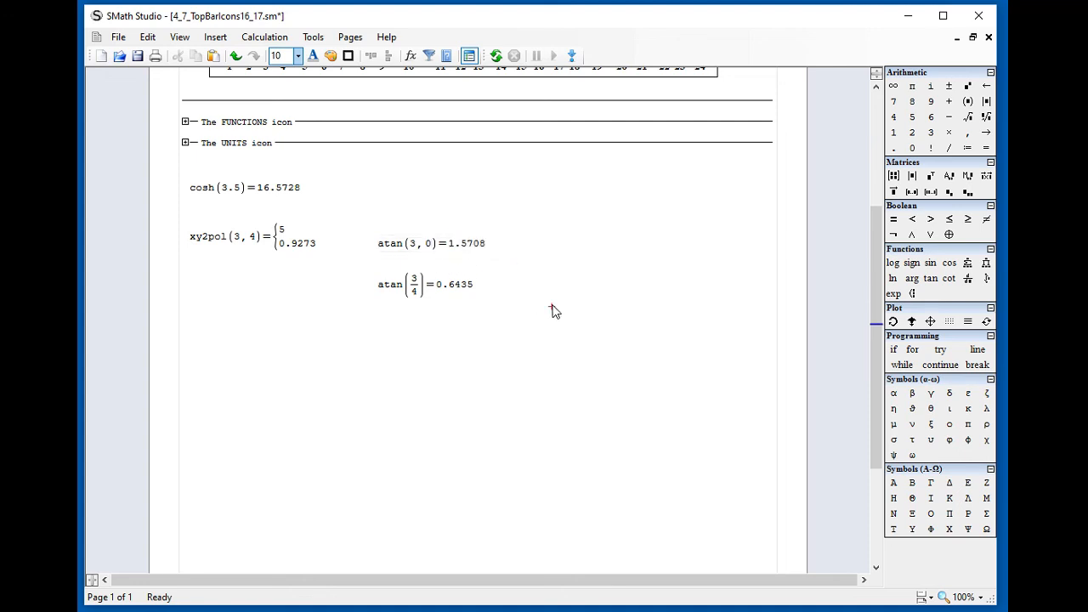
# Express the result of atan(3, 0) in degrees using the unit deg
pyautogui.click(493, 243)
pyautogui.write('deg')
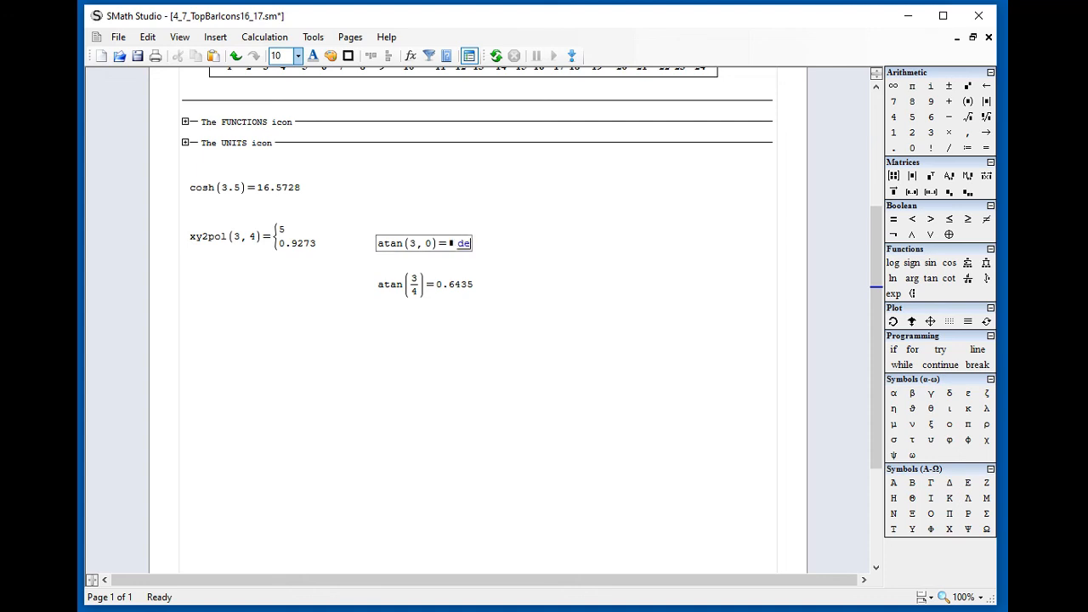
pyautogui.click(628, 265)
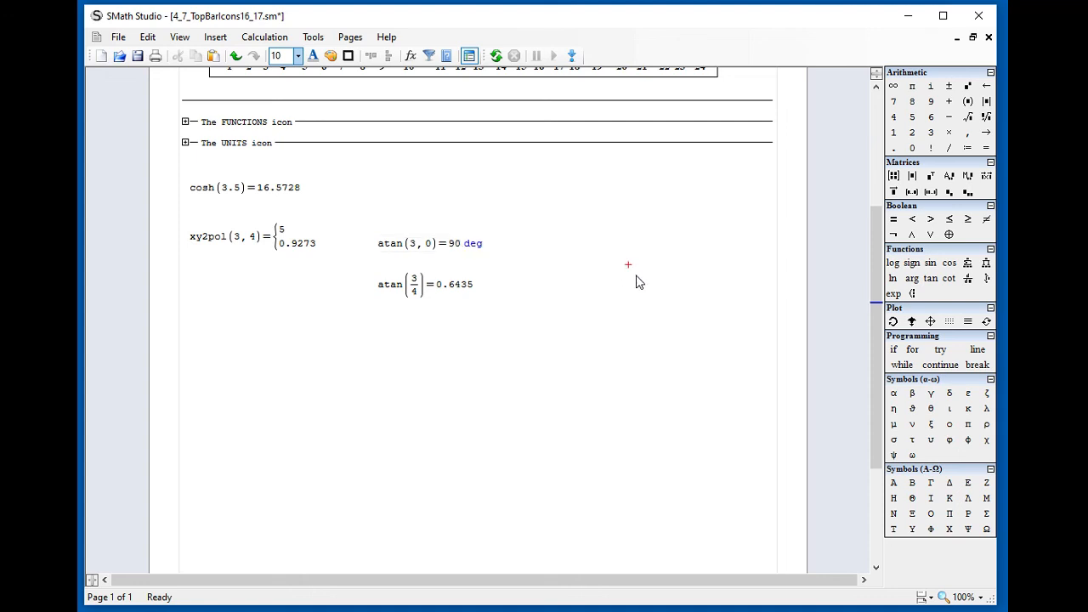
# Select the two atan expressions together
pyautogui.click(475, 258)
pyautogui.moveTo(468, 306); pyautogui.dragTo(410, 247)
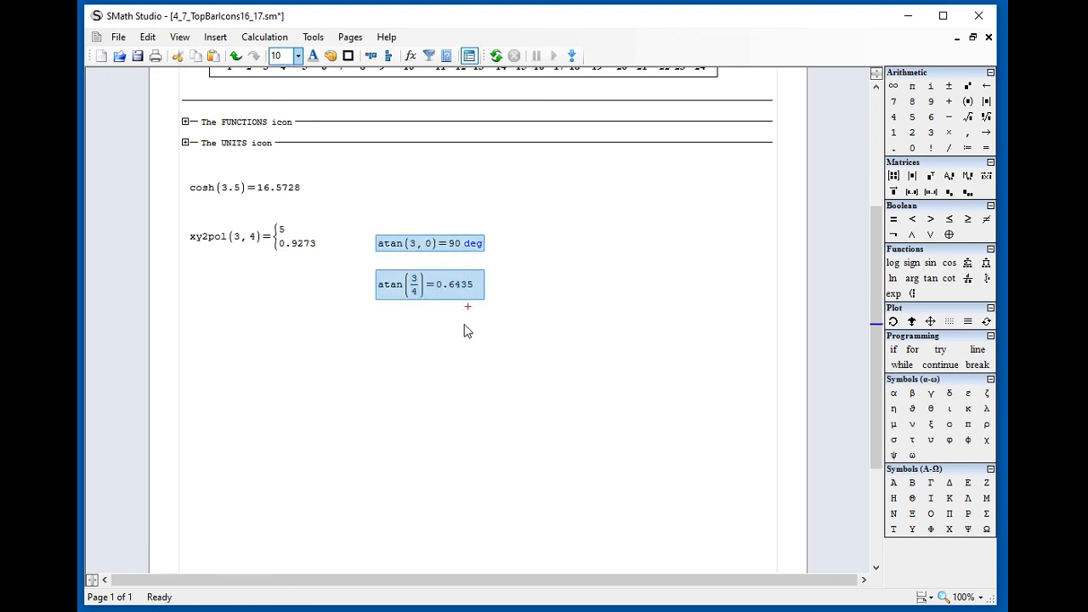